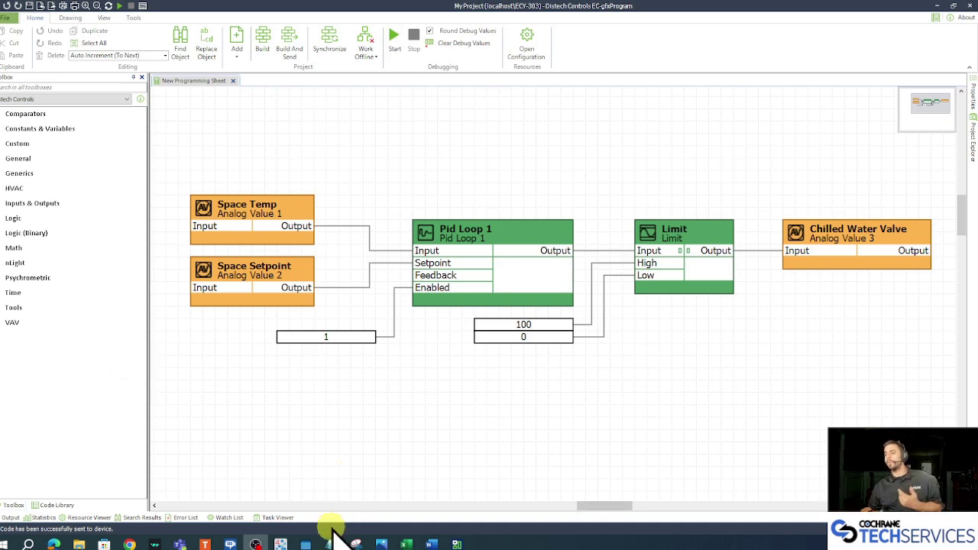
Step: Correct the last letter of 'Proportion' in the PID notes, then minimize Notepad
{"action": "mouse_move", "coordinate": [340, 542]}
{"action": "left_click", "coordinate": [317, 500]}
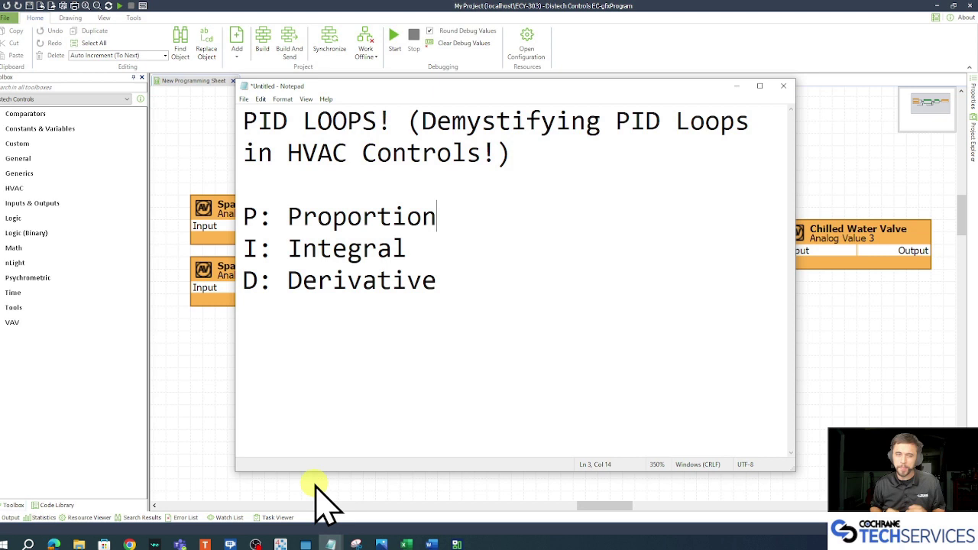
{"action": "key", "text": "BackSpace"}
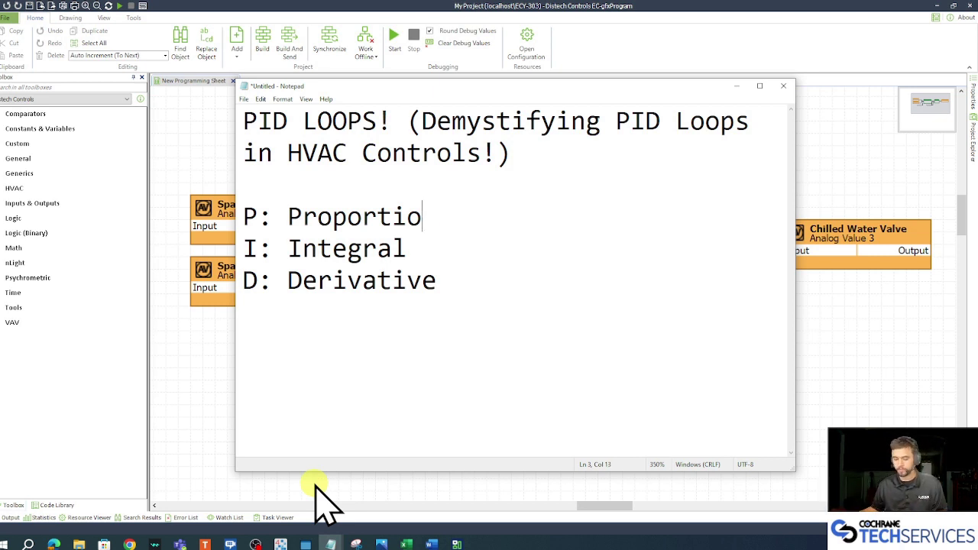
{"action": "type", "text": "n"}
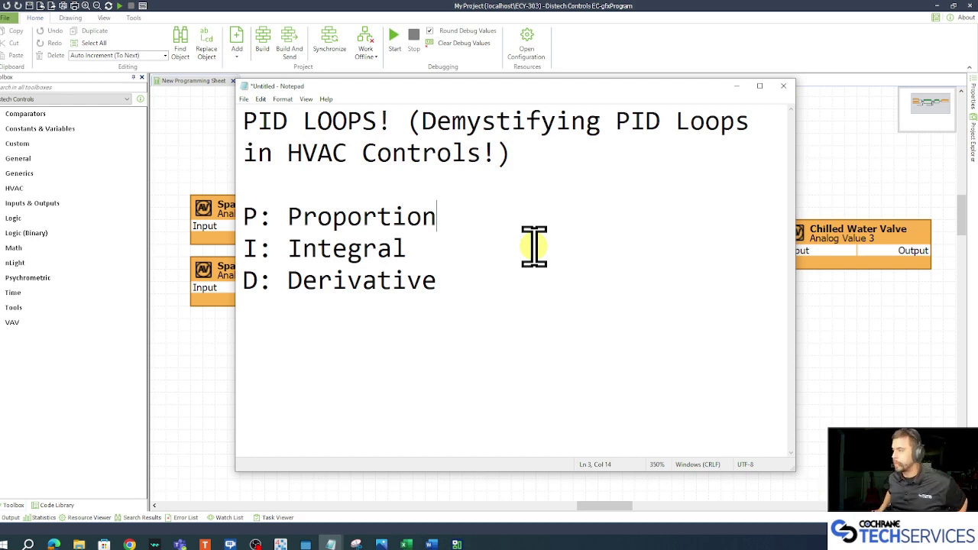
{"action": "left_click", "coordinate": [736, 86]}
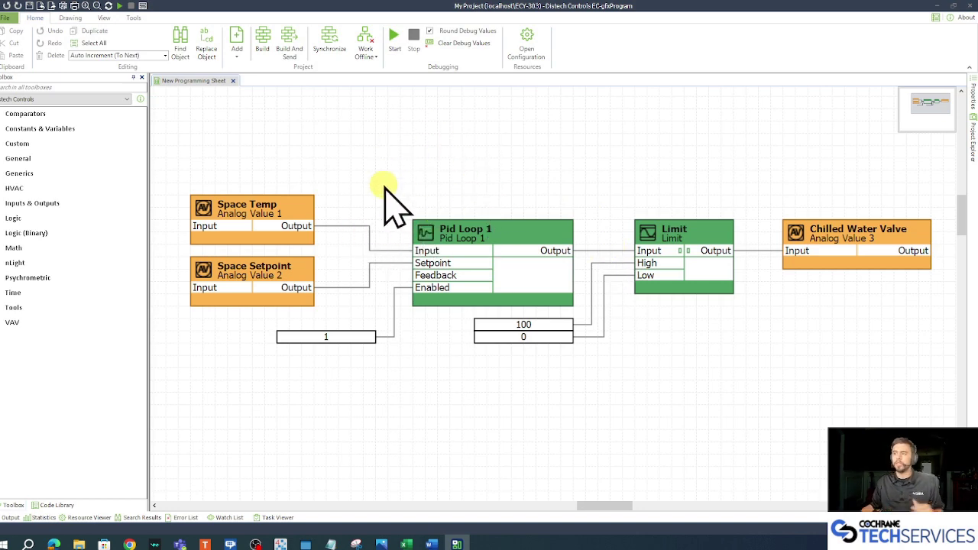
{"action": "mouse_move", "coordinate": [272, 135]}
{"action": "left_mouse_down"}
{"action": "mouse_move", "coordinate": [121, 142]}
{"action": "mouse_move", "coordinate": [294, 216]}
{"action": "mouse_move", "coordinate": [282, 121]}
{"action": "left_mouse_up"}
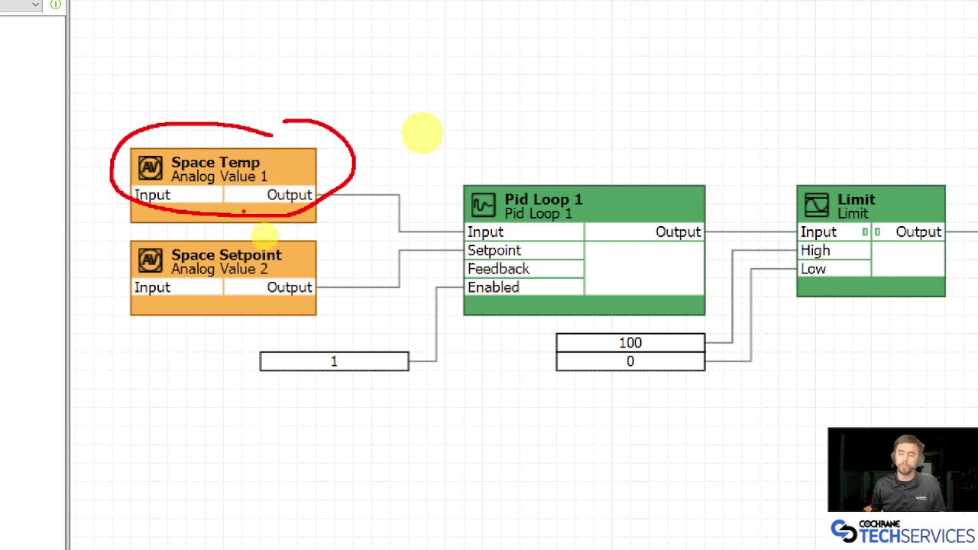
{"action": "mouse_move", "coordinate": [235, 237]}
{"action": "left_mouse_down"}
{"action": "mouse_move", "coordinate": [212, 229]}
{"action": "mouse_move", "coordinate": [114, 302]}
{"action": "mouse_move", "coordinate": [311, 338]}
{"action": "mouse_move", "coordinate": [293, 247]}
{"action": "mouse_move", "coordinate": [229, 229]}
{"action": "left_mouse_up"}
{"action": "left_click_drag", "start_coordinate": [396, 174], "coordinate": [372, 267]}
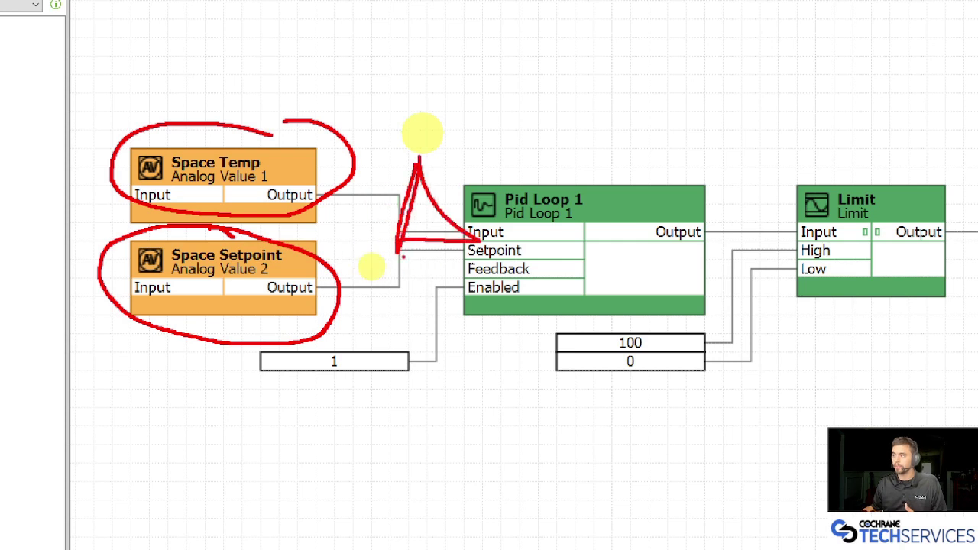
{"action": "left_click_drag", "start_coordinate": [494, 191], "coordinate": [487, 200]}
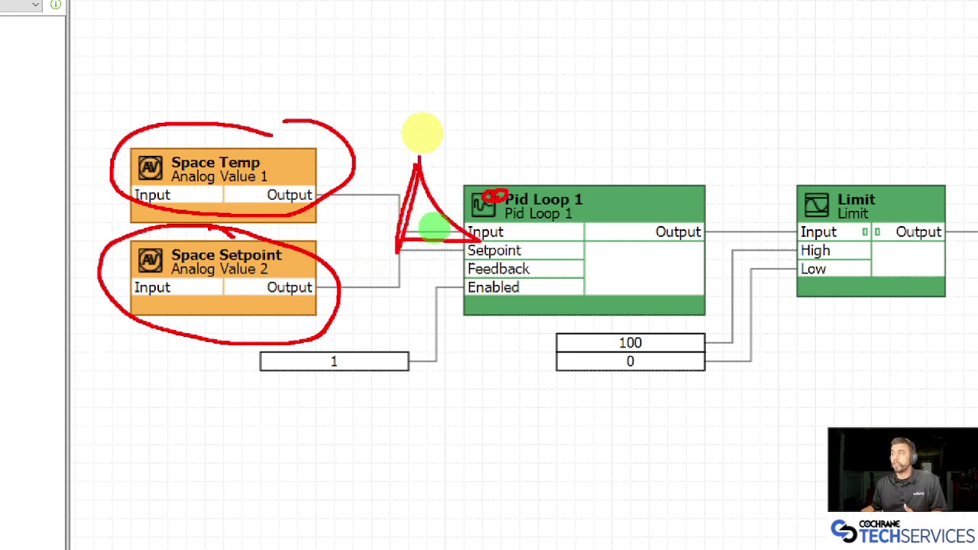
{"action": "mouse_move", "coordinate": [556, 153]}
{"action": "left_mouse_down"}
{"action": "mouse_move", "coordinate": [570, 244]}
{"action": "mouse_move", "coordinate": [564, 181]}
{"action": "left_mouse_up"}
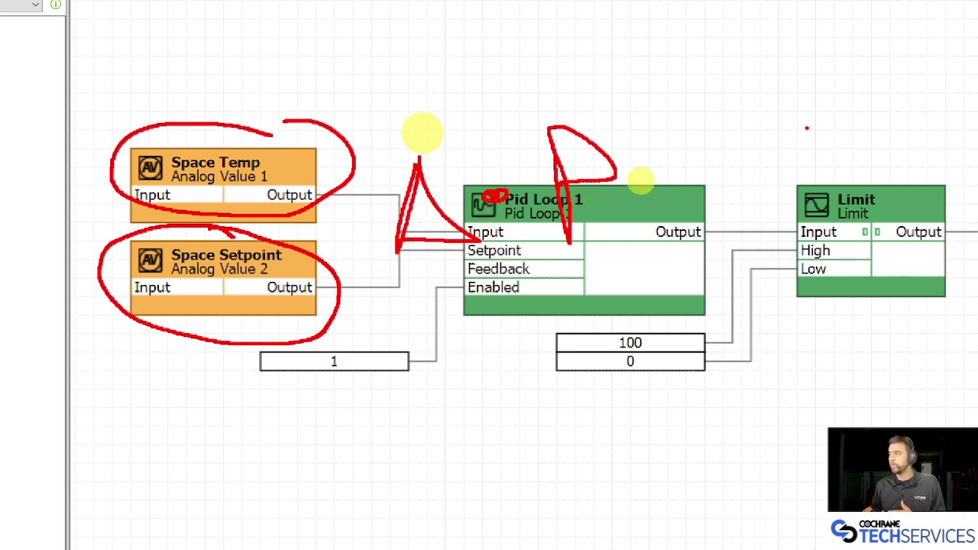
{"action": "left_click_drag", "start_coordinate": [656, 182], "coordinate": [699, 164]}
{"action": "left_click_drag", "start_coordinate": [655, 200], "coordinate": [697, 191]}
{"action": "left_click_drag", "start_coordinate": [749, 175], "coordinate": [795, 201]}
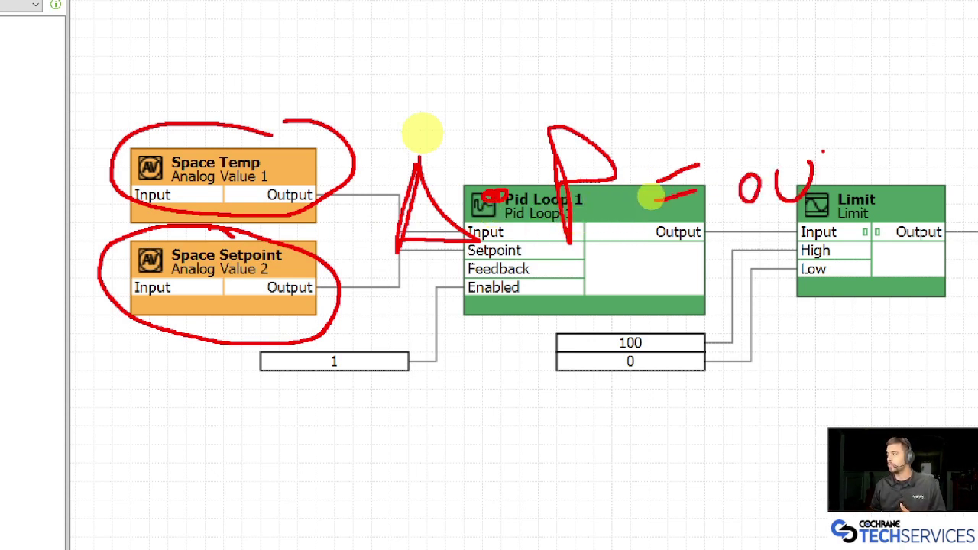
{"action": "left_click_drag", "start_coordinate": [823, 150], "coordinate": [825, 200]}
{"action": "mouse_move", "coordinate": [808, 170]}
{"action": "left_mouse_down"}
{"action": "mouse_move", "coordinate": [857, 161]}
{"action": "mouse_move", "coordinate": [871, 202]}
{"action": "left_mouse_up"}
{"action": "left_click_drag", "start_coordinate": [892, 162], "coordinate": [922, 153]}
{"action": "left_click_drag", "start_coordinate": [933, 124], "coordinate": [949, 159]}
{"action": "left_click_drag", "start_coordinate": [940, 140], "coordinate": [956, 138]}
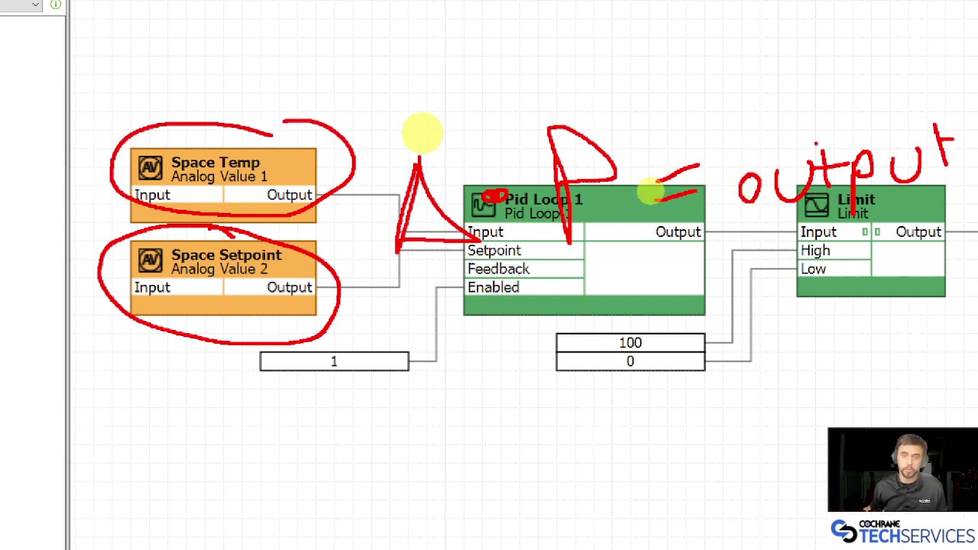
{"action": "left_click_drag", "start_coordinate": [197, 163], "coordinate": [252, 195]}
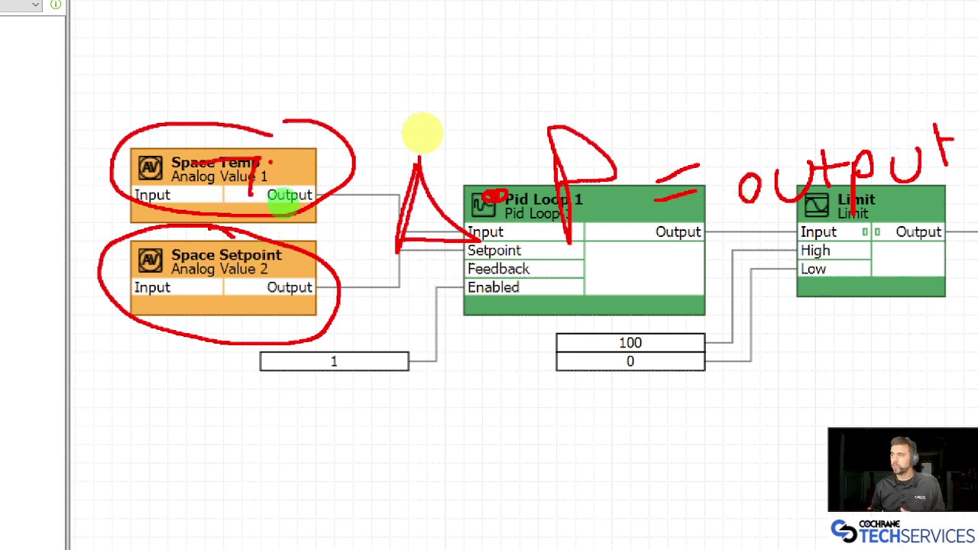
{"action": "left_click_drag", "start_coordinate": [265, 162], "coordinate": [287, 190]}
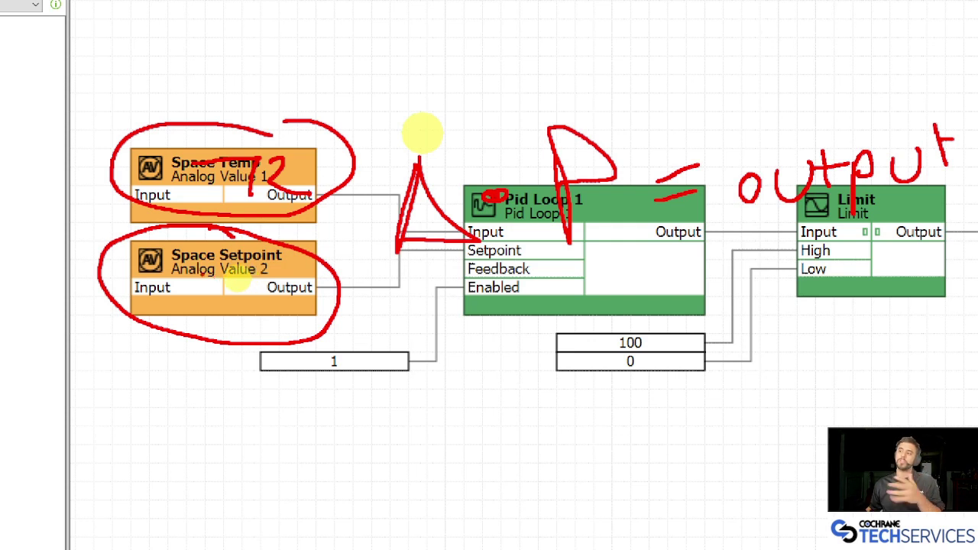
{"action": "left_click_drag", "start_coordinate": [175, 280], "coordinate": [213, 303]}
{"action": "left_click_drag", "start_coordinate": [263, 273], "coordinate": [264, 275]}
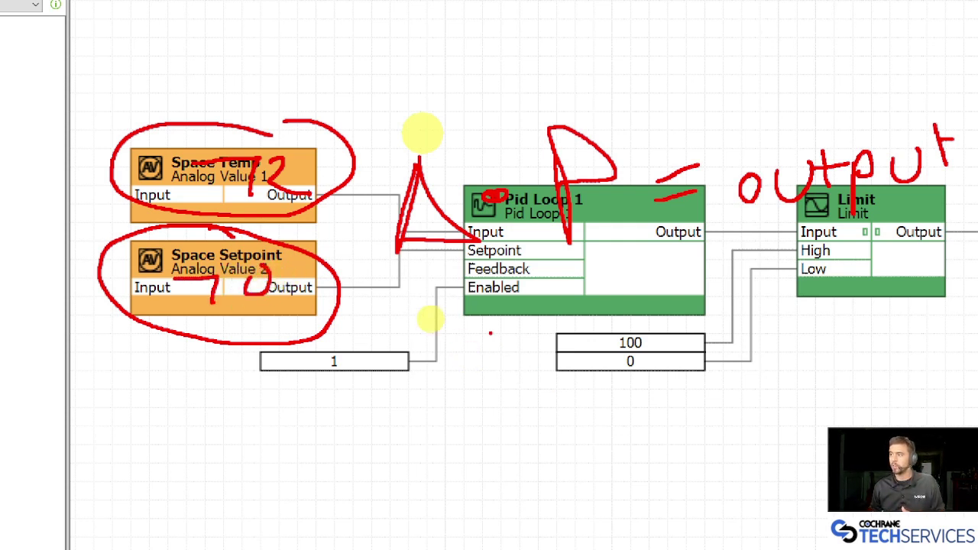
{"action": "mouse_move", "coordinate": [423, 323]}
{"action": "left_mouse_down"}
{"action": "mouse_move", "coordinate": [435, 371]}
{"action": "mouse_move", "coordinate": [489, 380]}
{"action": "left_mouse_up"}
{"action": "left_click_drag", "start_coordinate": [526, 338], "coordinate": [513, 346]}
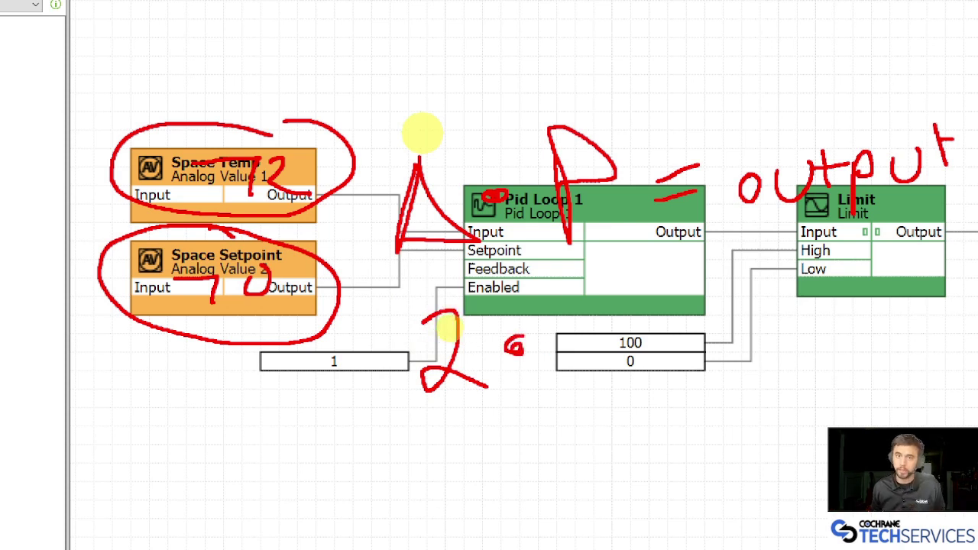
{"action": "left_click_drag", "start_coordinate": [568, 321], "coordinate": [574, 393]}
{"action": "left_click_drag", "start_coordinate": [621, 319], "coordinate": [634, 321]}
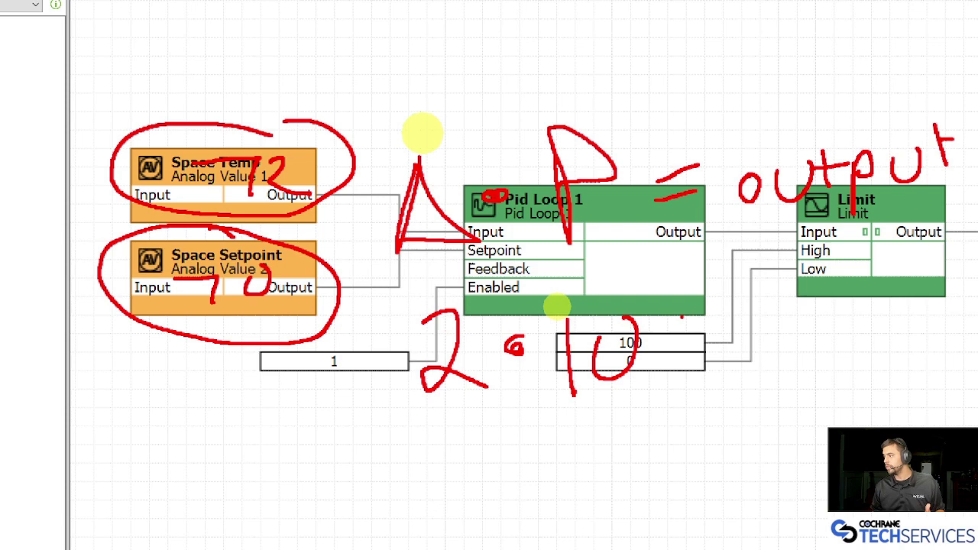
{"action": "left_click_drag", "start_coordinate": [692, 312], "coordinate": [710, 310]}
{"action": "left_click_drag", "start_coordinate": [684, 331], "coordinate": [723, 327]}
{"action": "left_click_drag", "start_coordinate": [781, 312], "coordinate": [841, 353]}
{"action": "left_click_drag", "start_coordinate": [856, 311], "coordinate": [854, 313]}
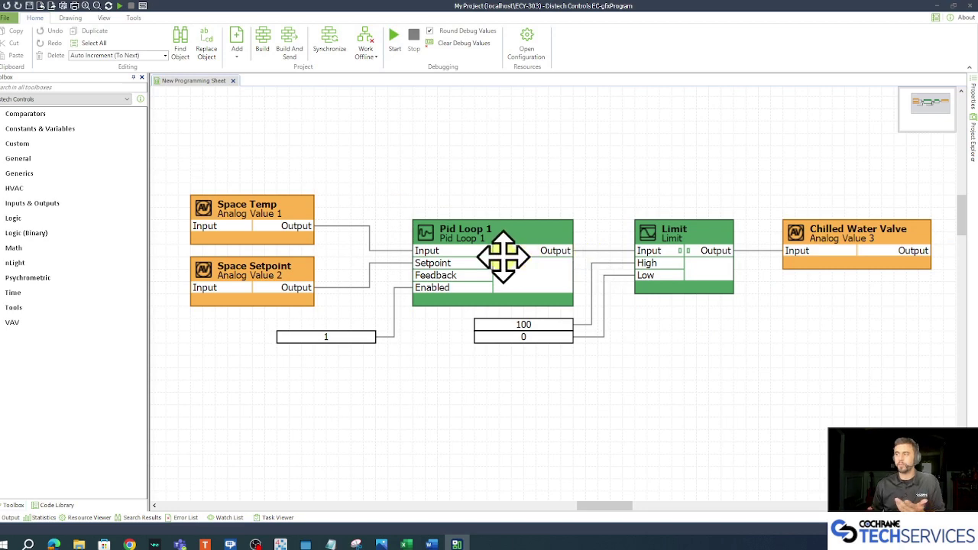
Step: Set Pid Loop 1's proportional band to 10 in its configuration
{"action": "right_click", "coordinate": [596, 246]}
{"action": "left_click", "coordinate": [527, 263]}
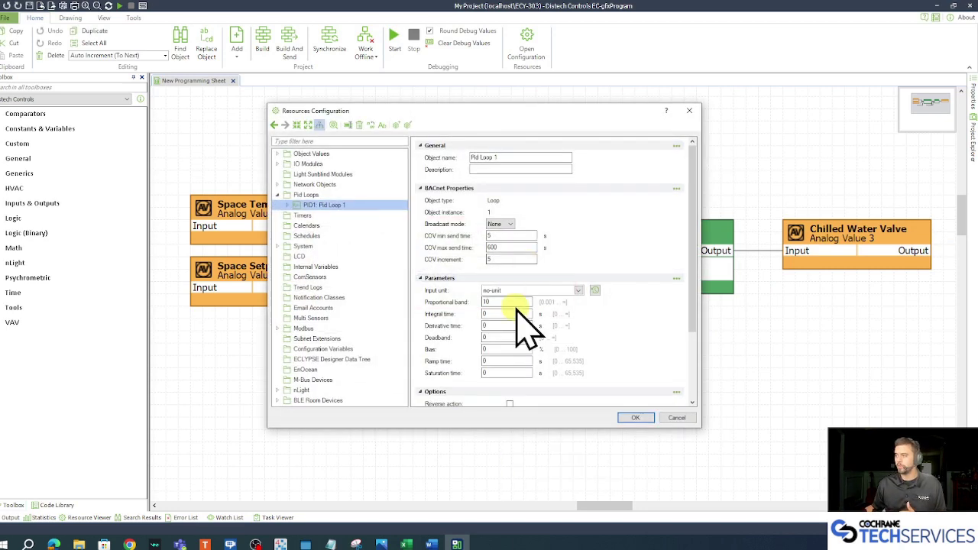
{"action": "left_click", "coordinate": [497, 302]}
{"action": "type", "text": "10"}
{"action": "left_click", "coordinate": [634, 418]}
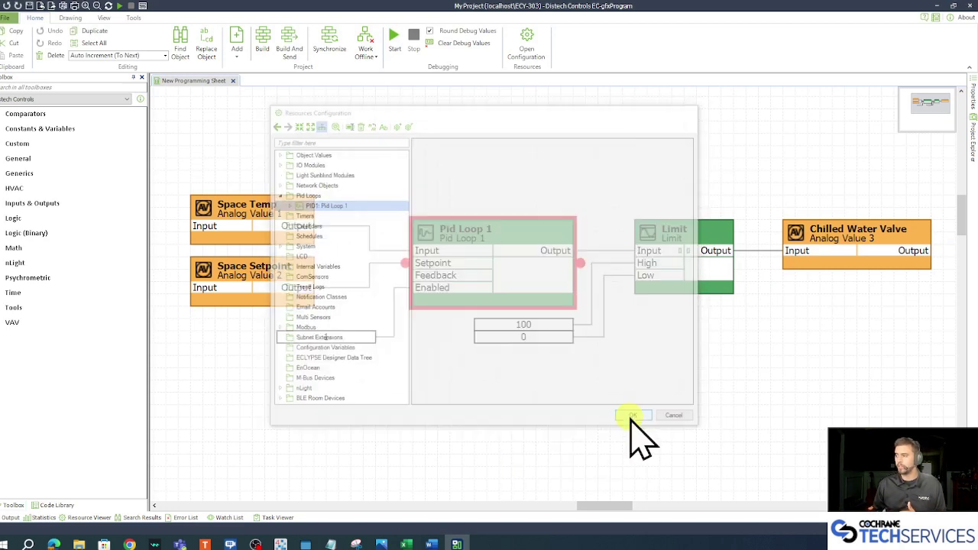
Step: Write Space Temp value 75 and Space Setpoint value 72, then build the program
{"action": "right_click", "coordinate": [288, 223]}
{"action": "mouse_move", "coordinate": [374, 237]}
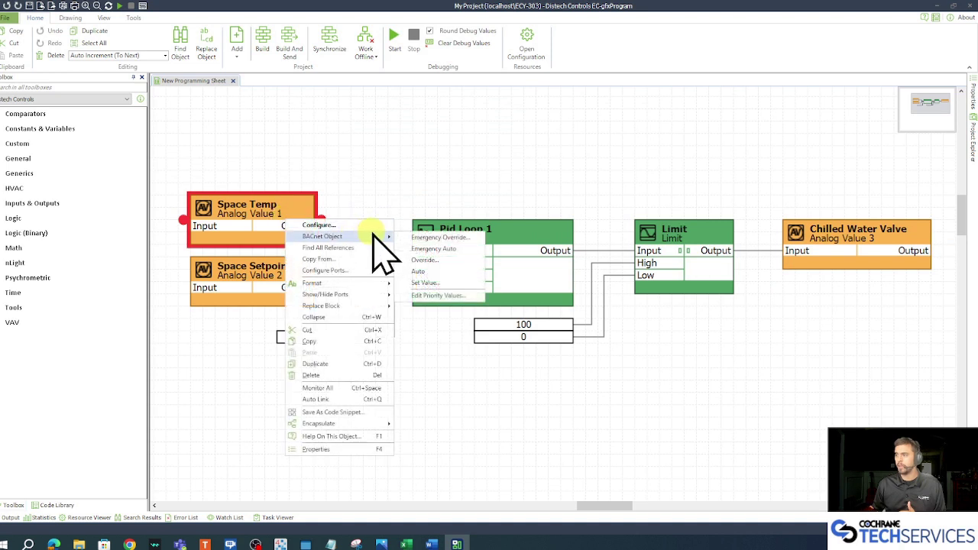
{"action": "left_click", "coordinate": [464, 281]}
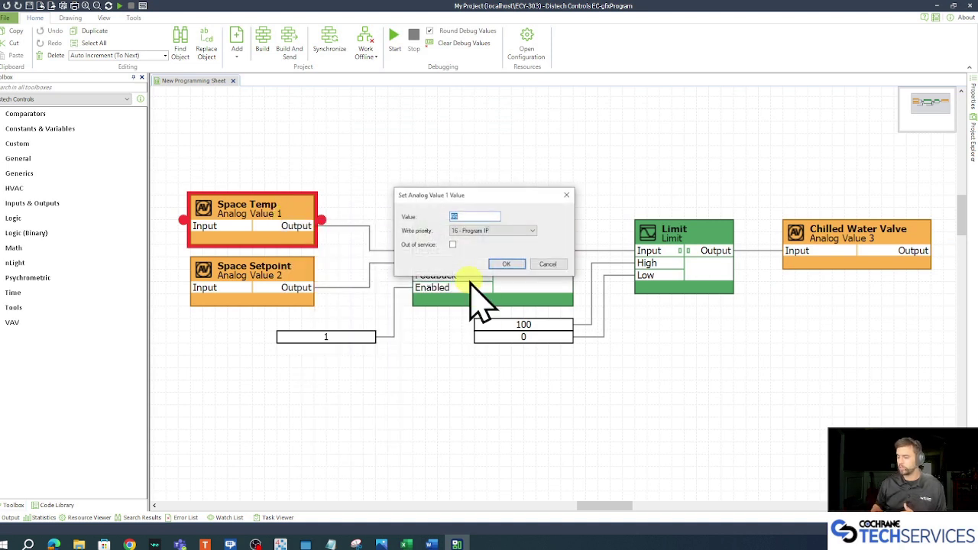
{"action": "type", "text": "75"}
{"action": "key", "text": "Return"}
{"action": "right_click", "coordinate": [298, 289]}
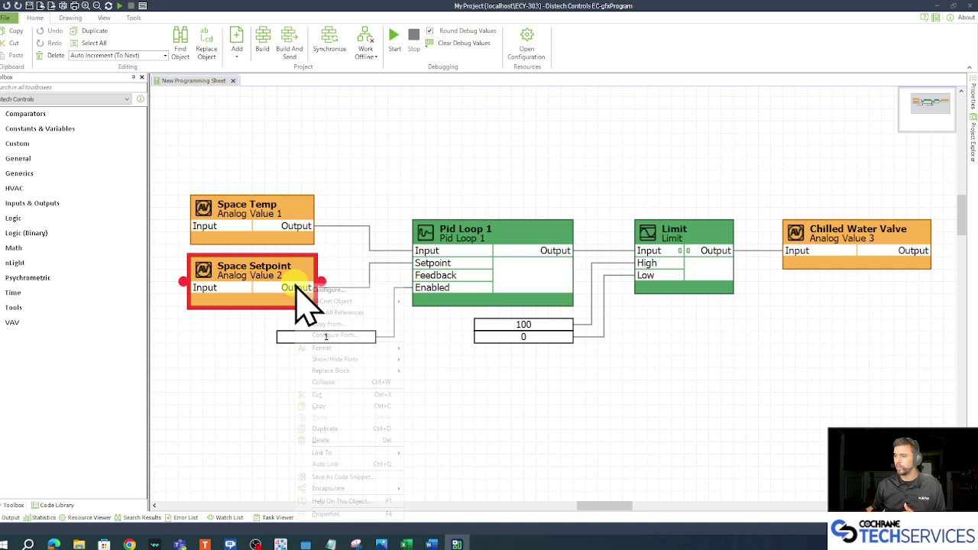
{"action": "mouse_move", "coordinate": [392, 306]}
{"action": "left_click", "coordinate": [456, 344]}
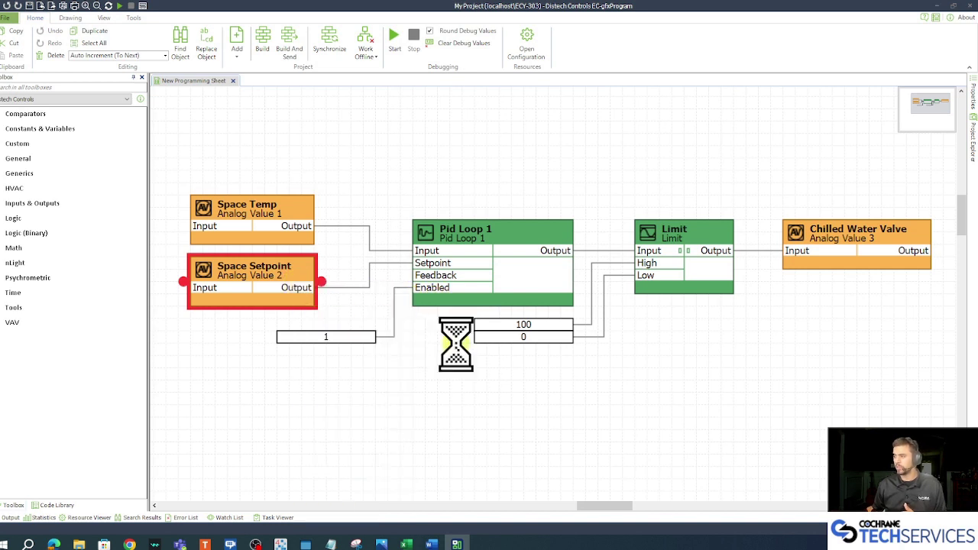
{"action": "type", "text": "72"}
{"action": "key", "text": "Return"}
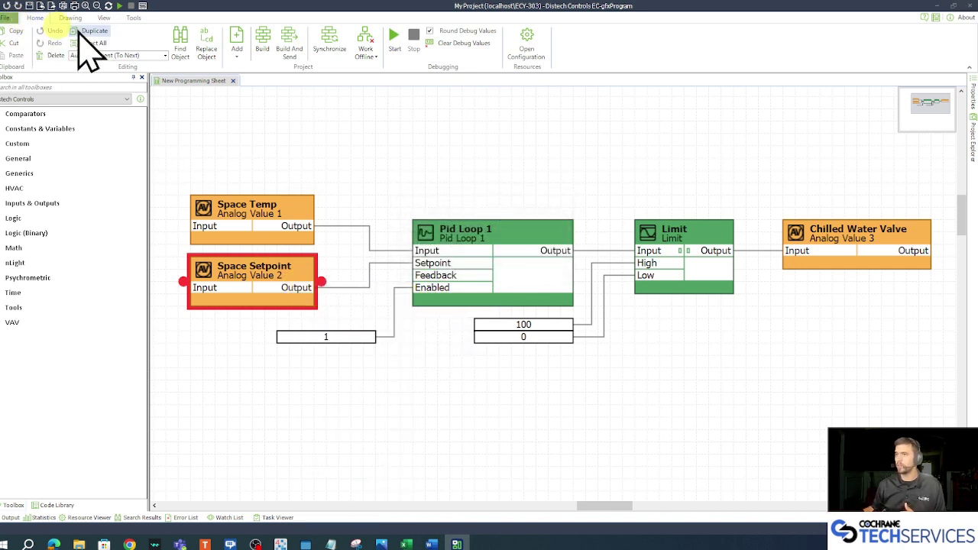
{"action": "left_click", "coordinate": [268, 47]}
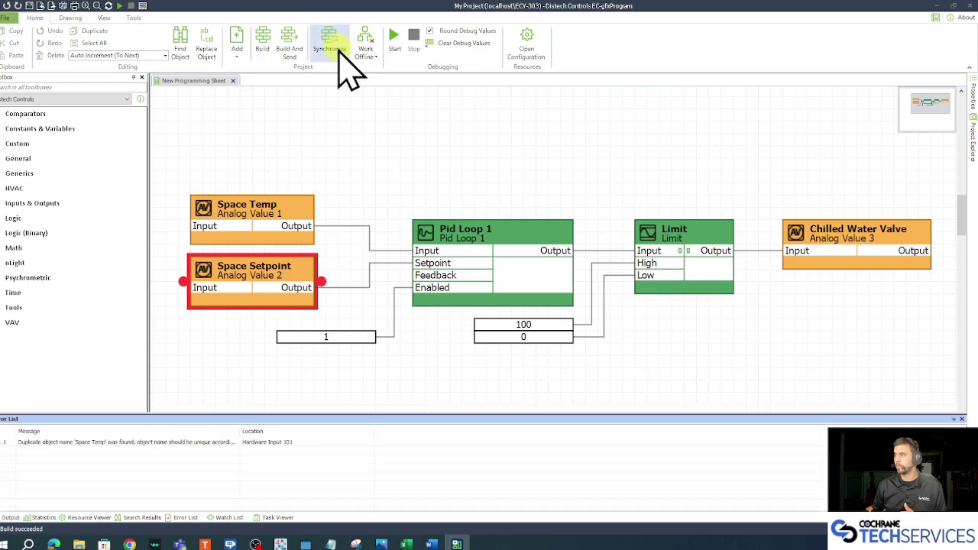
Step: Start the debug simulation and collapse the Error List to enlarge the canvas
{"action": "left_click", "coordinate": [394, 42]}
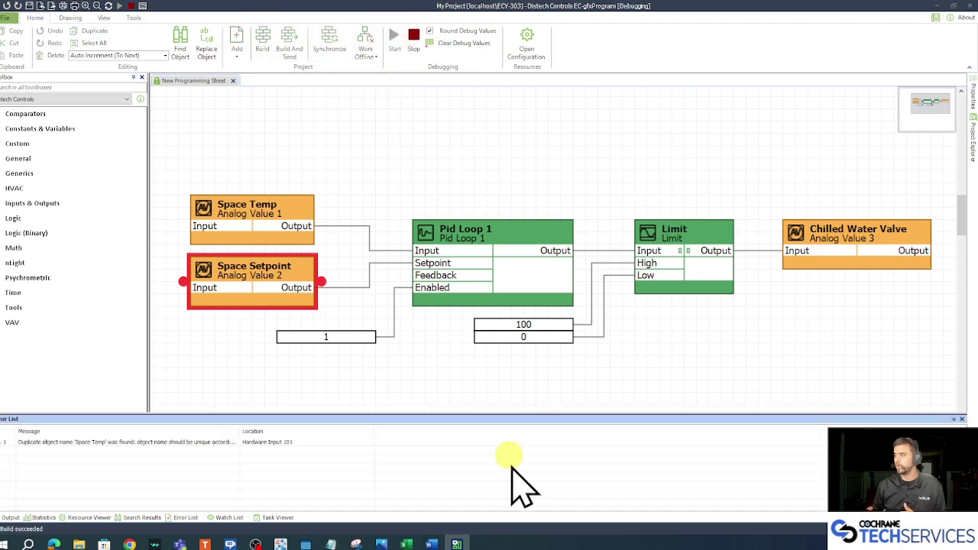
{"action": "left_click_drag", "start_coordinate": [492, 415], "coordinate": [494, 513]}
{"action": "left_click", "coordinate": [494, 404]}
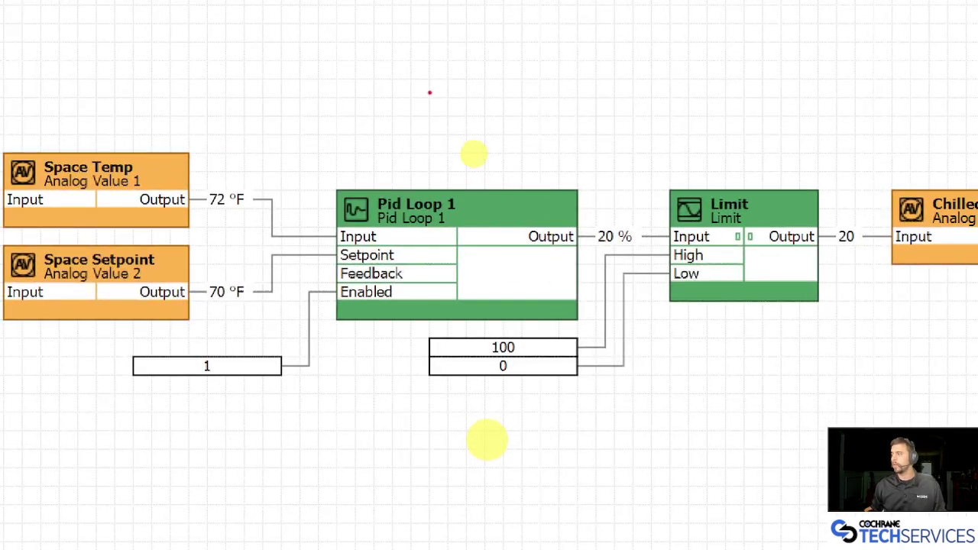
Step: Annotate 72 °F versus 70 °F, 2 × 10 = 20 % output, then clear the annotations
{"action": "mouse_move", "coordinate": [247, 147]}
{"action": "left_mouse_down"}
{"action": "mouse_move", "coordinate": [207, 229]}
{"action": "mouse_move", "coordinate": [266, 150]}
{"action": "left_mouse_up"}
{"action": "mouse_move", "coordinate": [236, 268]}
{"action": "left_mouse_down"}
{"action": "mouse_move", "coordinate": [197, 324]}
{"action": "mouse_move", "coordinate": [254, 247]}
{"action": "left_mouse_up"}
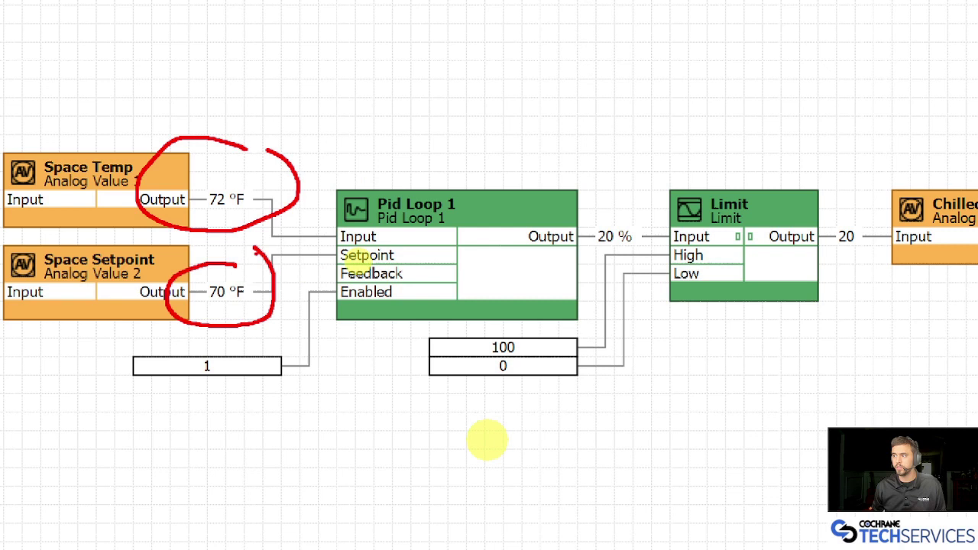
{"action": "mouse_move", "coordinate": [334, 74]}
{"action": "left_mouse_down"}
{"action": "mouse_move", "coordinate": [355, 116]}
{"action": "mouse_move", "coordinate": [403, 116]}
{"action": "left_mouse_up"}
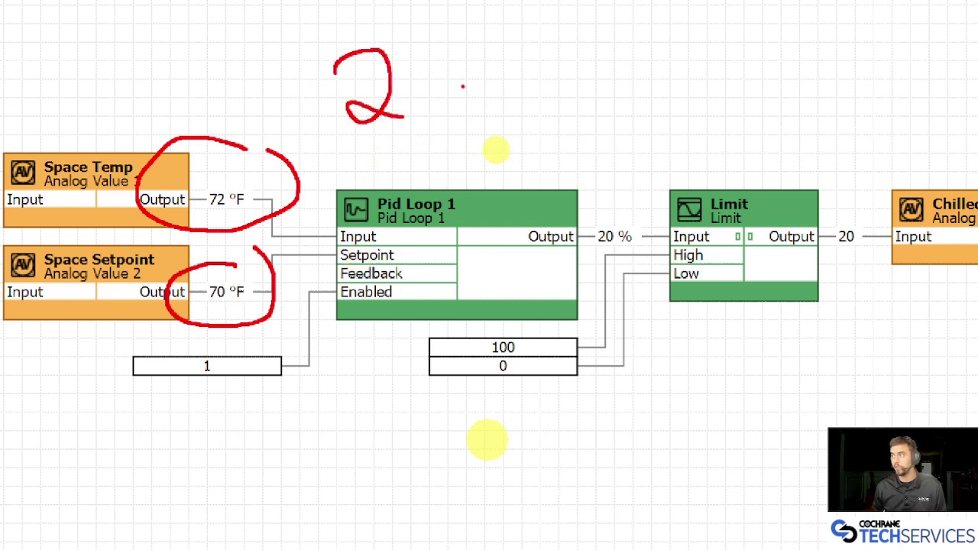
{"action": "left_click_drag", "start_coordinate": [463, 44], "coordinate": [474, 97]}
{"action": "left_click_drag", "start_coordinate": [498, 54], "coordinate": [501, 94]}
{"action": "left_click", "coordinate": [423, 93]}
{"action": "left_click", "coordinate": [571, 79]}
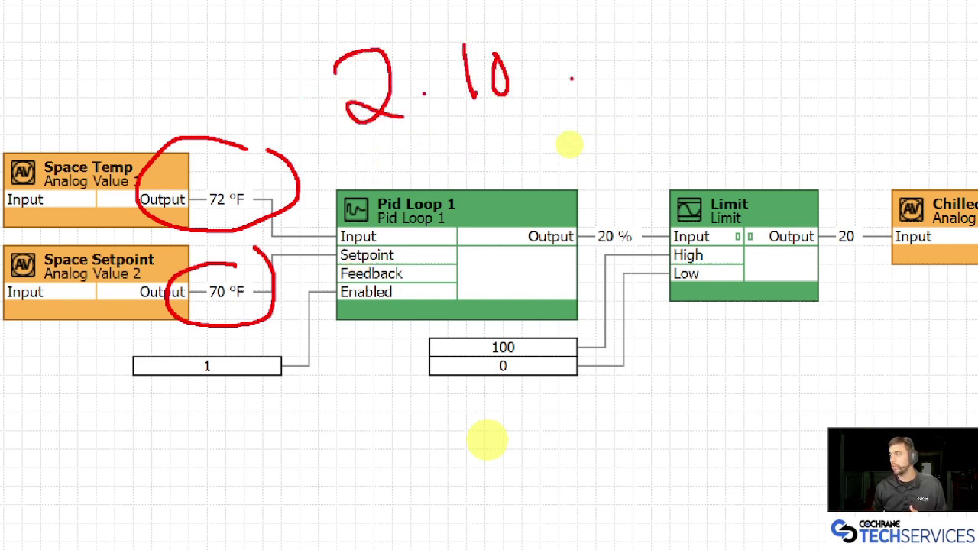
{"action": "mouse_move", "coordinate": [567, 76]}
{"action": "left_mouse_down"}
{"action": "mouse_move", "coordinate": [602, 200]}
{"action": "mouse_move", "coordinate": [640, 185]}
{"action": "left_mouse_up"}
{"action": "left_click", "coordinate": [648, 187]}
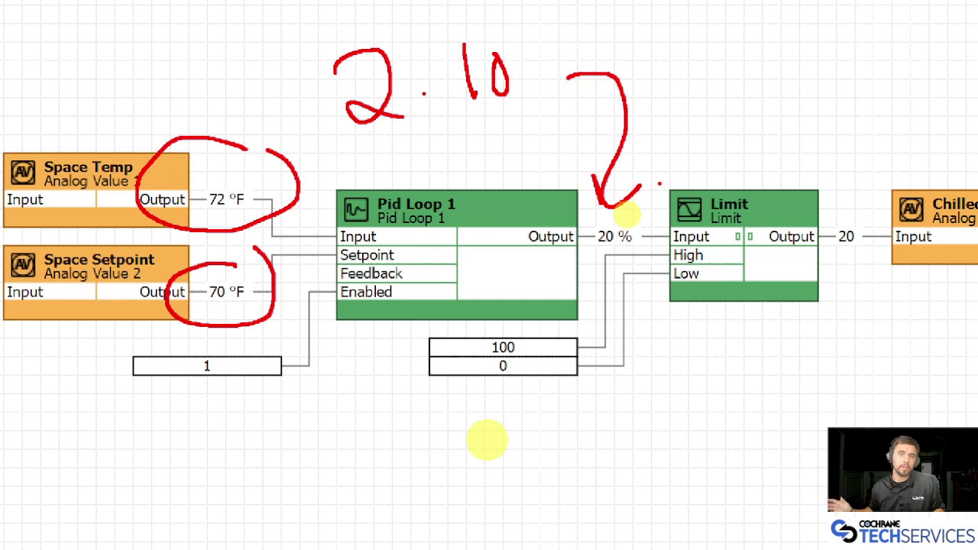
{"action": "key", "text": "Escape"}
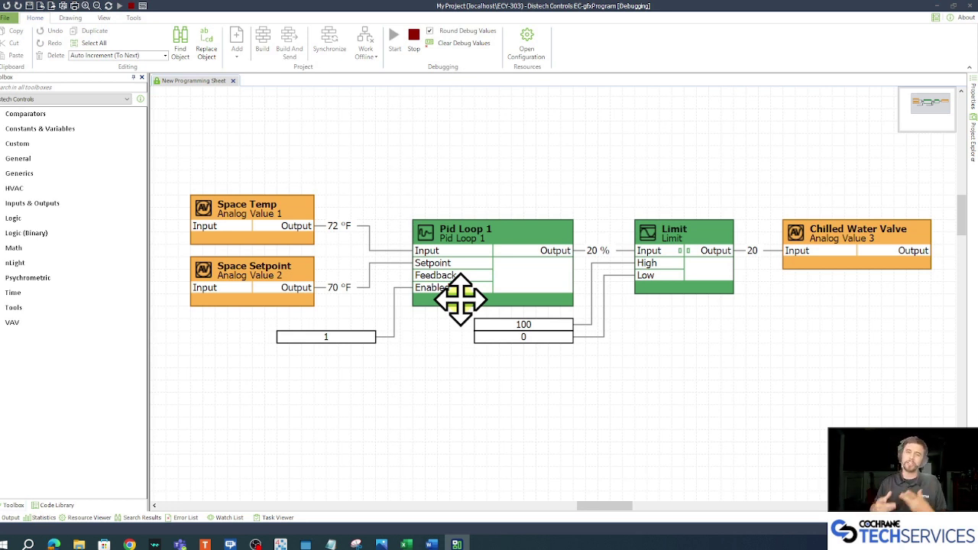
Step: Stop the debug simulation and annotate an arrow from the output to 30 seconds
{"action": "left_click", "coordinate": [413, 36]}
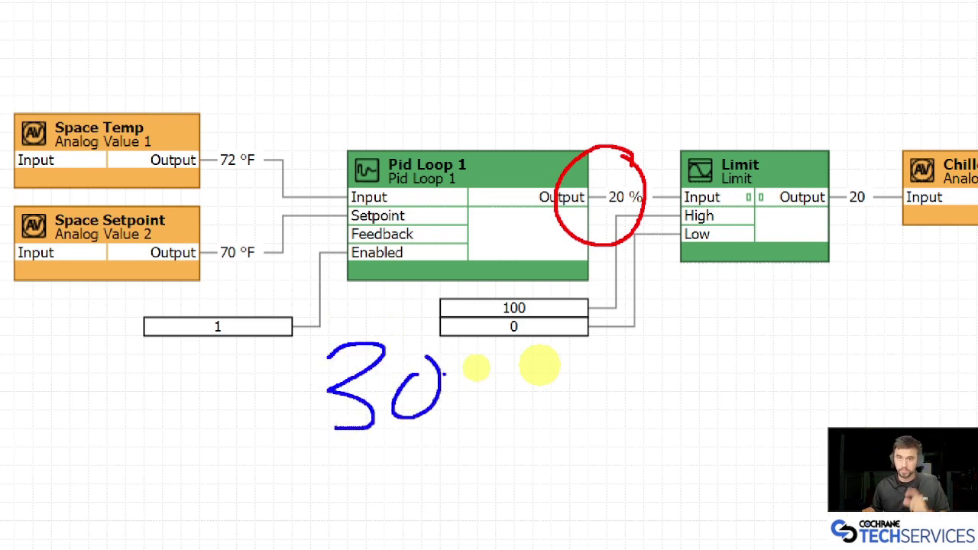
{"action": "mouse_move", "coordinate": [517, 376]}
{"action": "left_mouse_down"}
{"action": "mouse_move", "coordinate": [475, 413]}
{"action": "mouse_move", "coordinate": [567, 409]}
{"action": "mouse_move", "coordinate": [646, 360]}
{"action": "mouse_move", "coordinate": [671, 405]}
{"action": "left_mouse_up"}
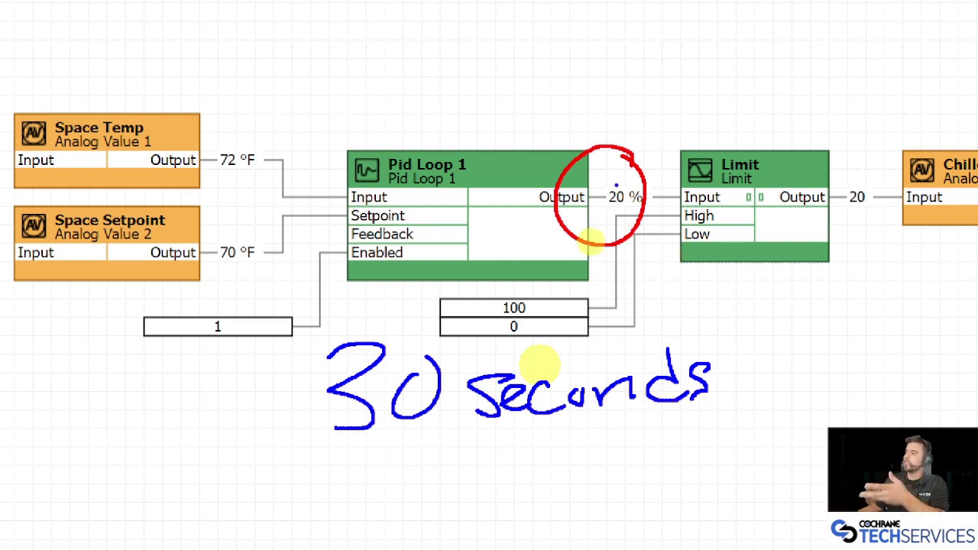
{"action": "mouse_move", "coordinate": [625, 214]}
{"action": "left_mouse_down"}
{"action": "mouse_move", "coordinate": [733, 304]}
{"action": "mouse_move", "coordinate": [711, 339]}
{"action": "mouse_move", "coordinate": [741, 333]}
{"action": "left_mouse_up"}
Step: Circle both temperature readings and write 2·10=20 above Pid Loop 1 with an arrow
{"action": "mouse_move", "coordinate": [210, 138]}
{"action": "left_mouse_down"}
{"action": "mouse_move", "coordinate": [253, 200]}
{"action": "mouse_move", "coordinate": [271, 299]}
{"action": "mouse_move", "coordinate": [263, 225]}
{"action": "left_mouse_up"}
{"action": "left_click", "coordinate": [241, 237]}
{"action": "left_click_drag", "start_coordinate": [350, 37], "coordinate": [393, 109]}
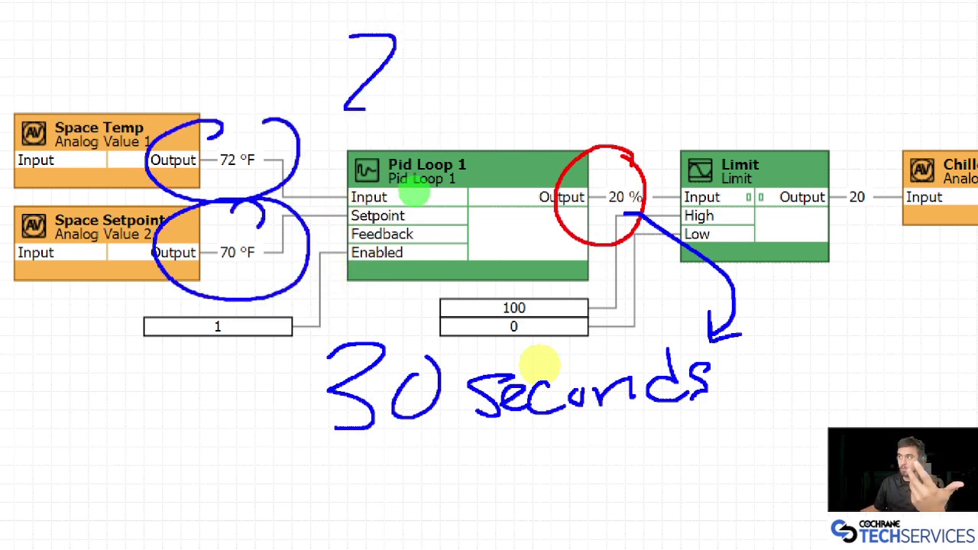
{"action": "left_click", "coordinate": [421, 74]}
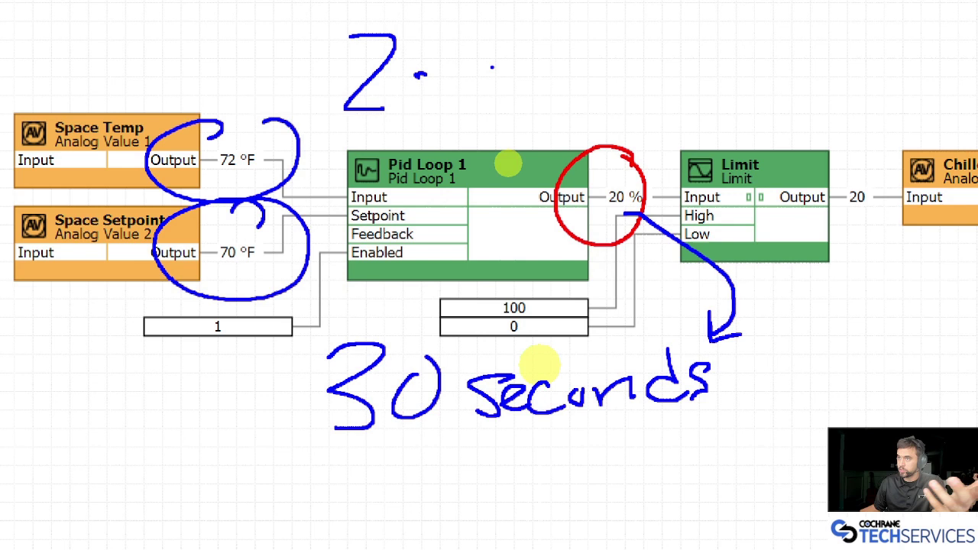
{"action": "mouse_move", "coordinate": [464, 52]}
{"action": "left_mouse_down"}
{"action": "mouse_move", "coordinate": [462, 105]}
{"action": "mouse_move", "coordinate": [501, 52]}
{"action": "left_mouse_up"}
{"action": "mouse_move", "coordinate": [525, 55]}
{"action": "left_mouse_down"}
{"action": "mouse_move", "coordinate": [566, 49]}
{"action": "mouse_move", "coordinate": [584, 75]}
{"action": "left_mouse_up"}
{"action": "mouse_move", "coordinate": [593, 47]}
{"action": "left_mouse_down"}
{"action": "mouse_move", "coordinate": [596, 79]}
{"action": "mouse_move", "coordinate": [626, 76]}
{"action": "left_mouse_up"}
{"action": "left_click_drag", "start_coordinate": [646, 37], "coordinate": [650, 38]}
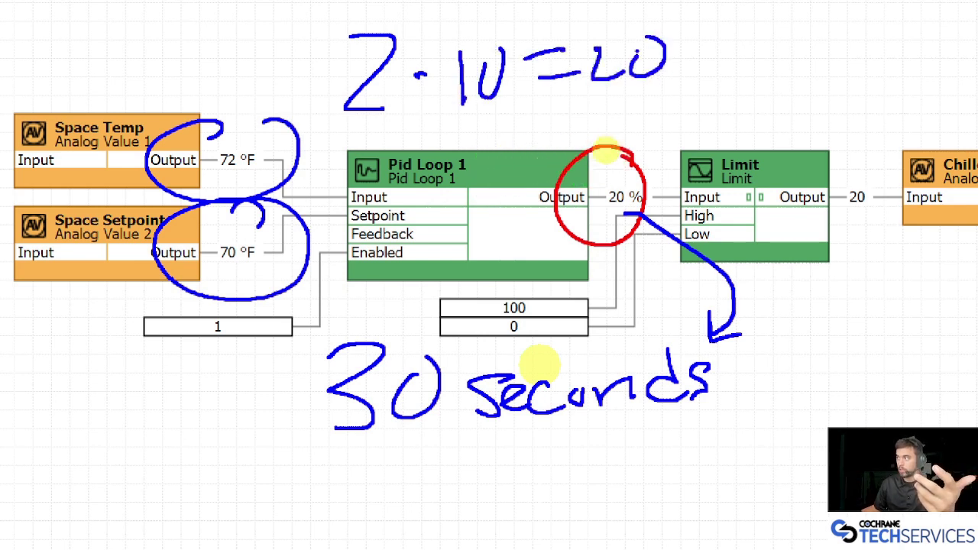
{"action": "mouse_move", "coordinate": [581, 41]}
{"action": "left_mouse_down"}
{"action": "mouse_move", "coordinate": [600, 84]}
{"action": "mouse_move", "coordinate": [680, 108]}
{"action": "mouse_move", "coordinate": [644, 170]}
{"action": "left_mouse_up"}
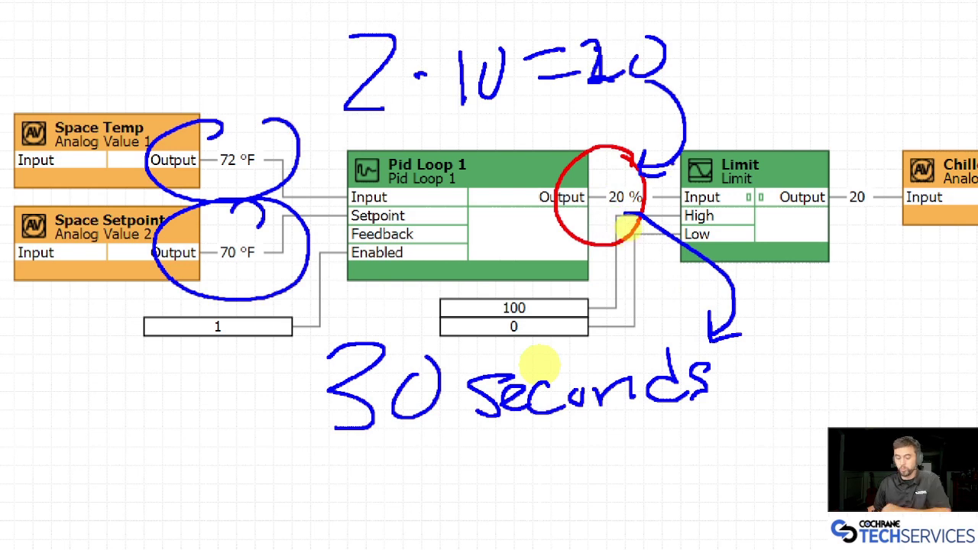
{"action": "mouse_move", "coordinate": [761, 50]}
{"action": "left_mouse_down"}
{"action": "mouse_move", "coordinate": [752, 109]}
{"action": "mouse_move", "coordinate": [800, 114]}
{"action": "left_mouse_up"}
Step: Write 40% and 60% around the Limit block, underline 20 %, then clear annotations
{"action": "left_click_drag", "start_coordinate": [796, 83], "coordinate": [787, 162]}
{"action": "left_click_drag", "start_coordinate": [838, 96], "coordinate": [836, 100]}
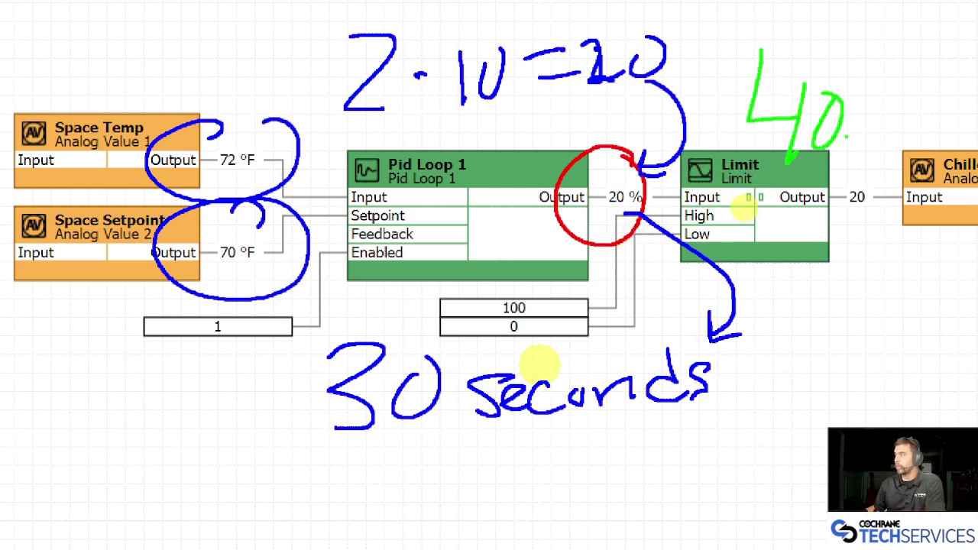
{"action": "left_click_drag", "start_coordinate": [628, 204], "coordinate": [647, 203]}
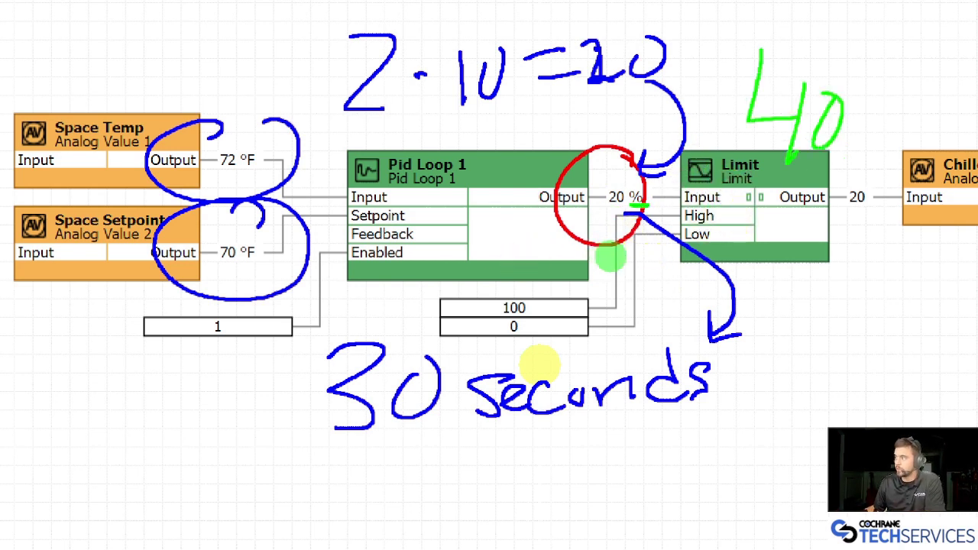
{"action": "left_click_drag", "start_coordinate": [876, 64], "coordinate": [871, 76]}
{"action": "left_click_drag", "start_coordinate": [928, 57], "coordinate": [845, 157]}
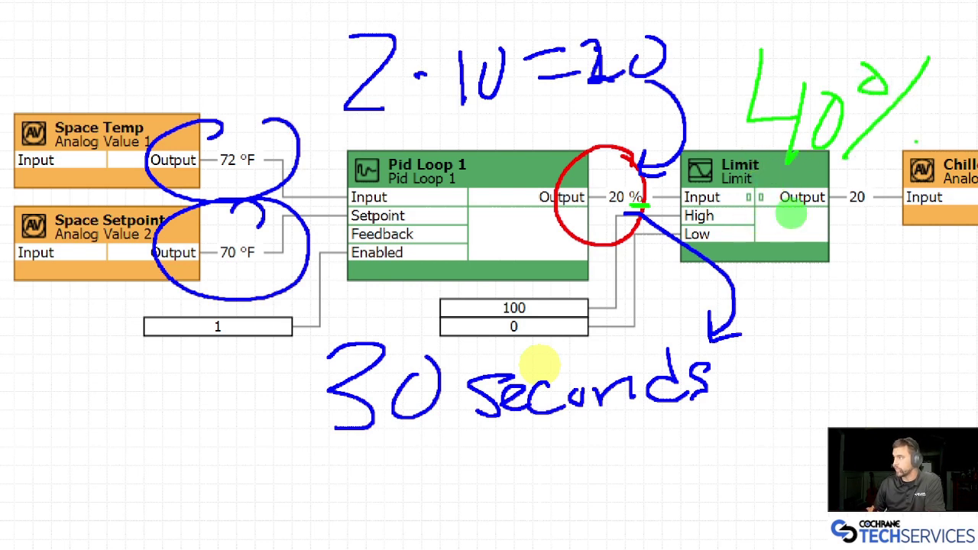
{"action": "left_click_drag", "start_coordinate": [918, 132], "coordinate": [912, 136]}
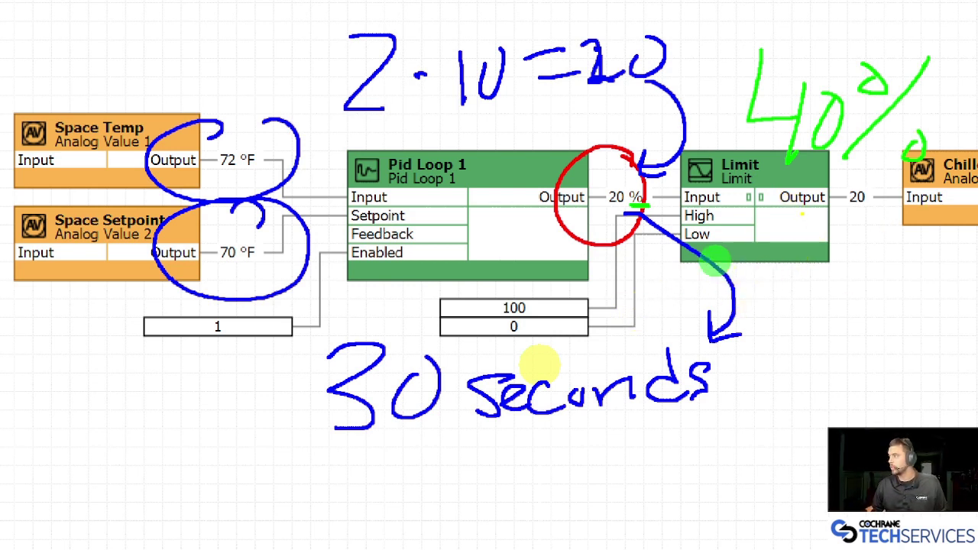
{"action": "left_click_drag", "start_coordinate": [802, 215], "coordinate": [775, 284]}
{"action": "left_click_drag", "start_coordinate": [826, 245], "coordinate": [822, 252]}
{"action": "left_click_drag", "start_coordinate": [913, 206], "coordinate": [886, 317]}
{"action": "left_click_drag", "start_coordinate": [936, 283], "coordinate": [932, 284]}
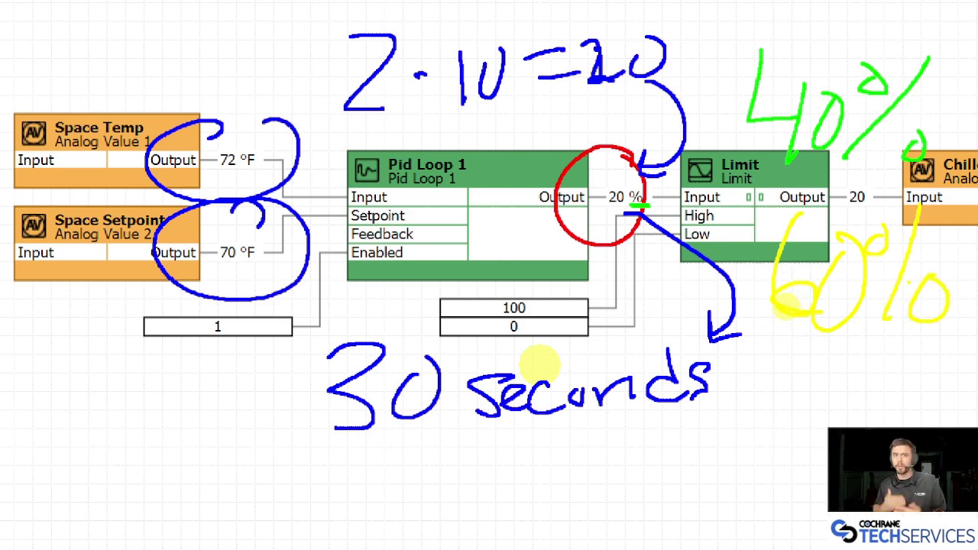
{"action": "key", "text": "Escape"}
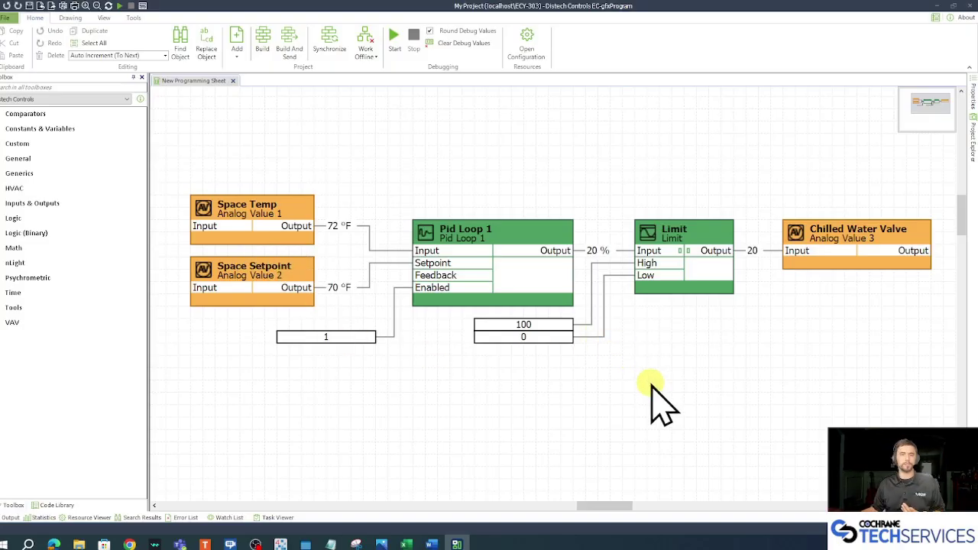
Step: Enter 30 seconds as Pid Loop 1's integral time in its Resources Configuration
{"action": "right_click", "coordinate": [546, 271]}
{"action": "left_click", "coordinate": [601, 274]}
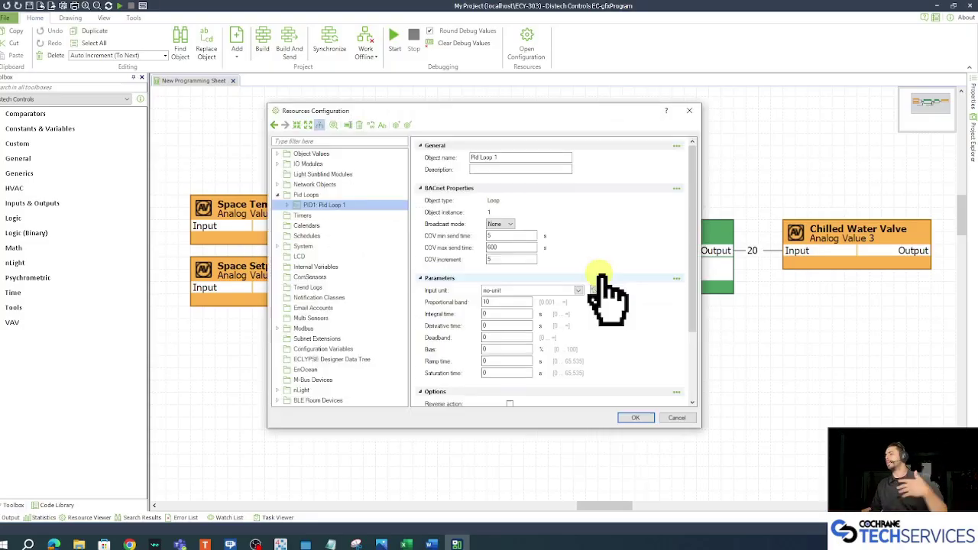
{"action": "left_click", "coordinate": [506, 313]}
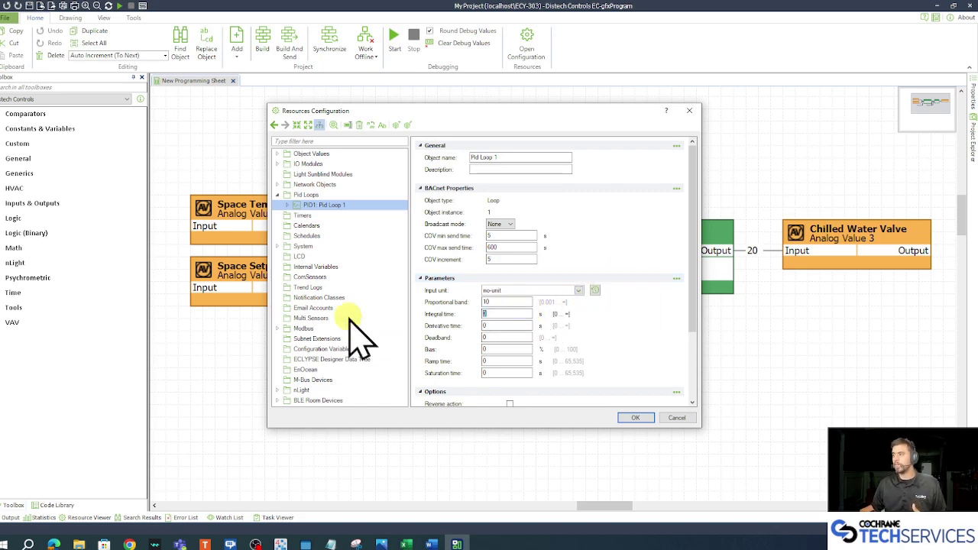
{"action": "type", "text": "30"}
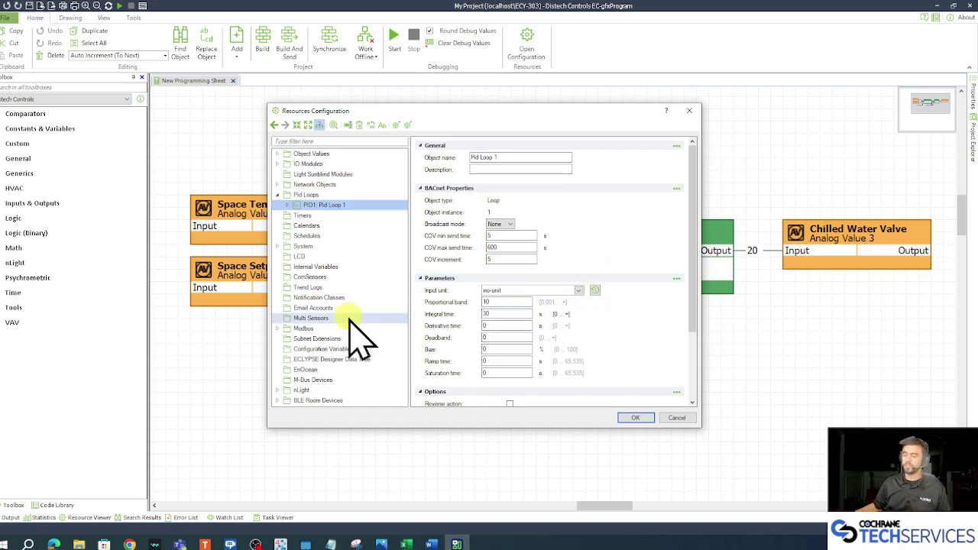
{"action": "left_click", "coordinate": [636, 418]}
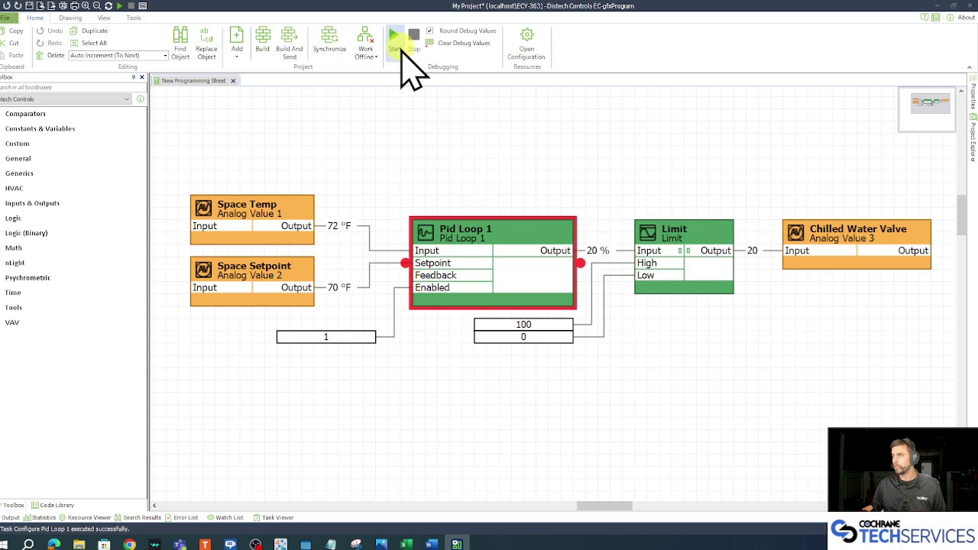
Step: Restart the debug simulation to rebuild and run the updated program
{"action": "left_click", "coordinate": [396, 44]}
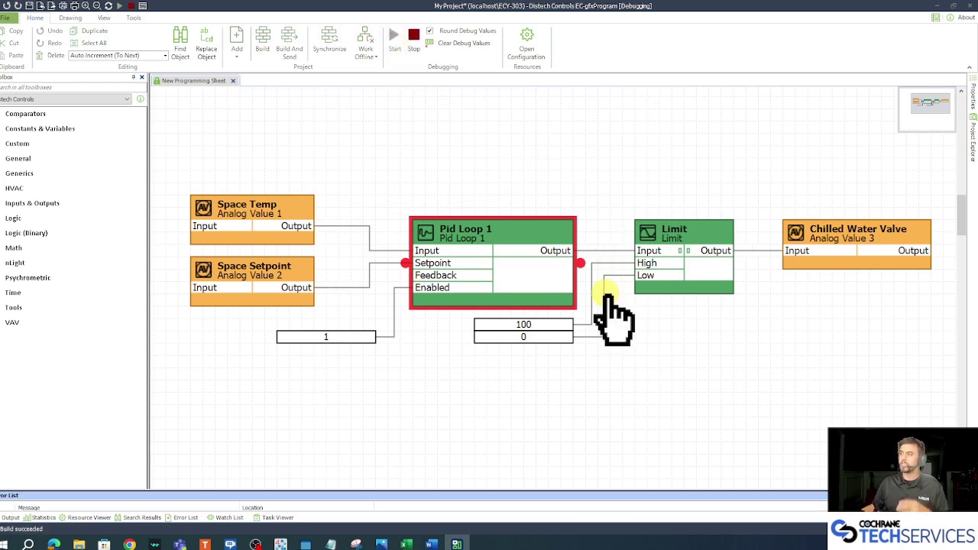